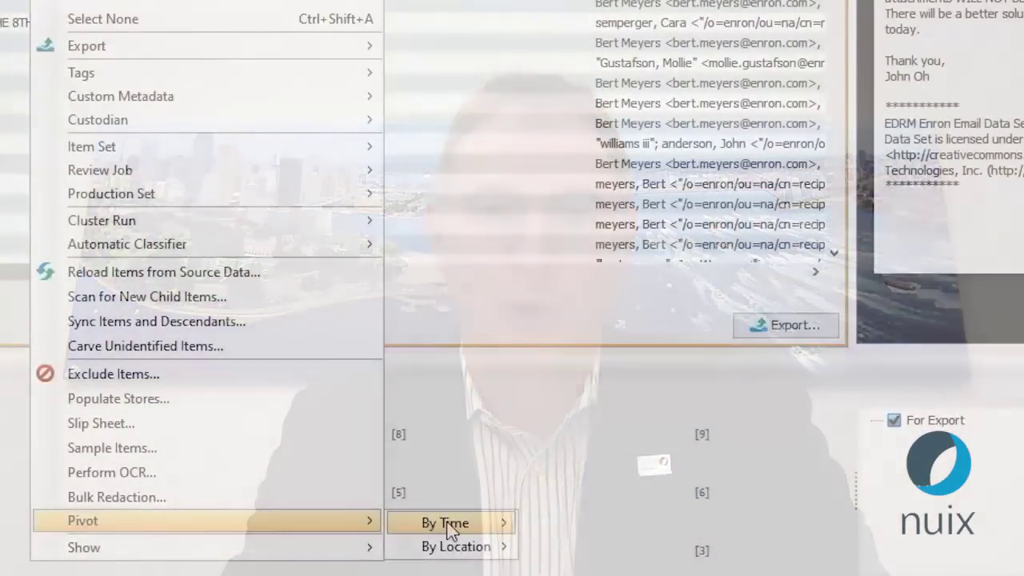
Step: Pivot the selected track point by location within 100 m
mouse_move(448, 528)
mouse_move(602, 524)
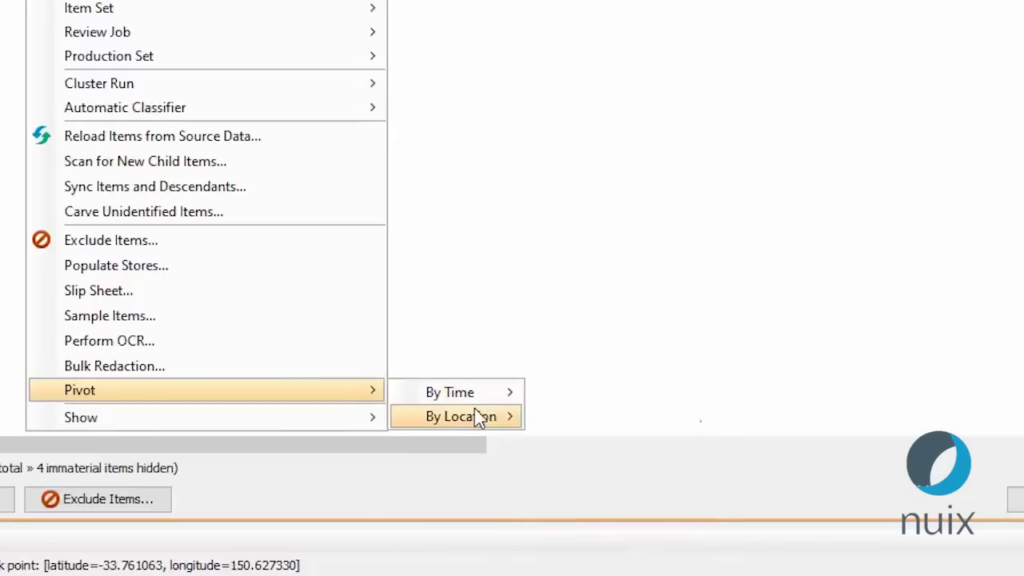
mouse_move(478, 417)
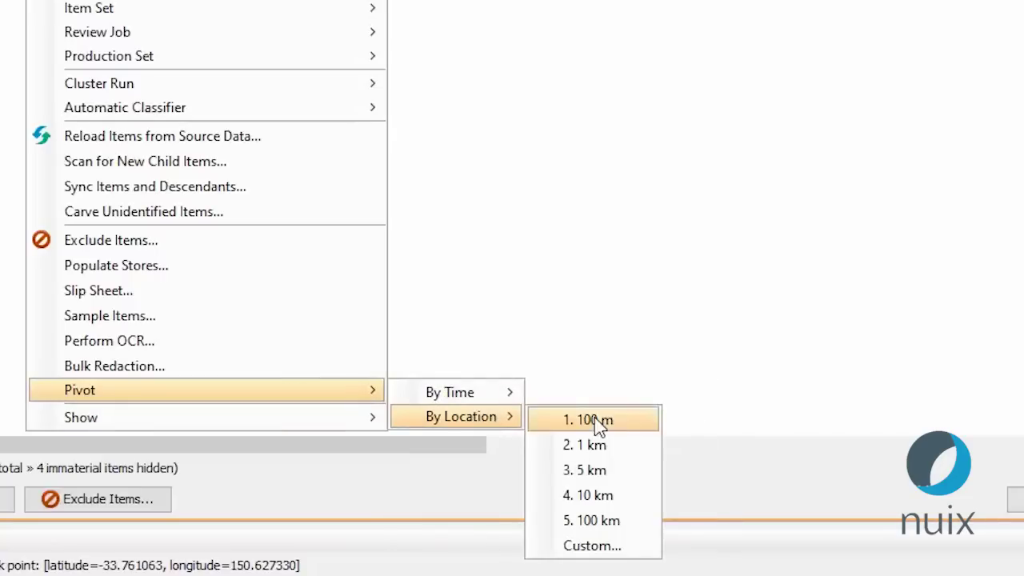
click(612, 422)
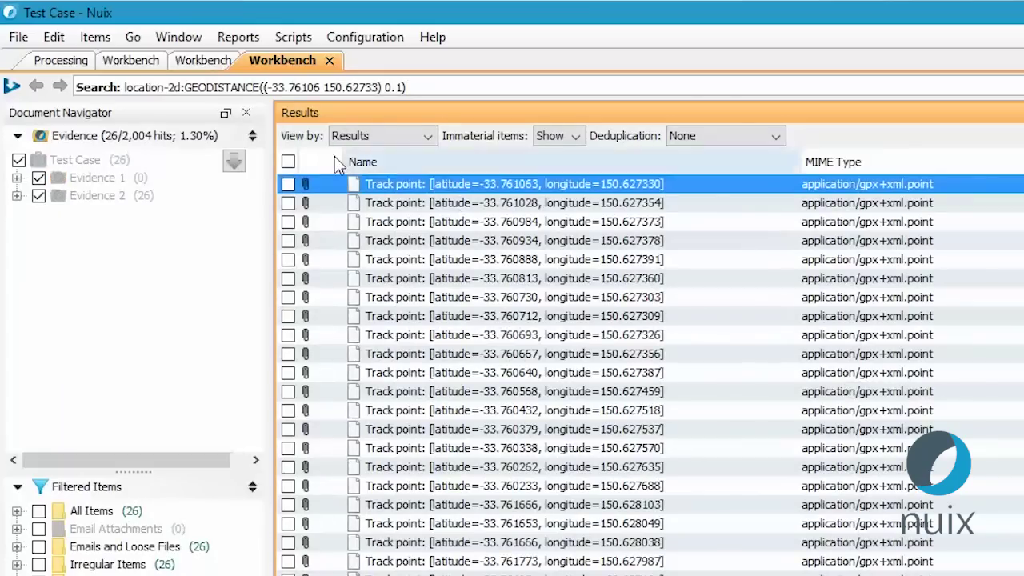
Step: Show the pivot results as a map and examine the clusters of track points
click(399, 137)
click(192, 404)
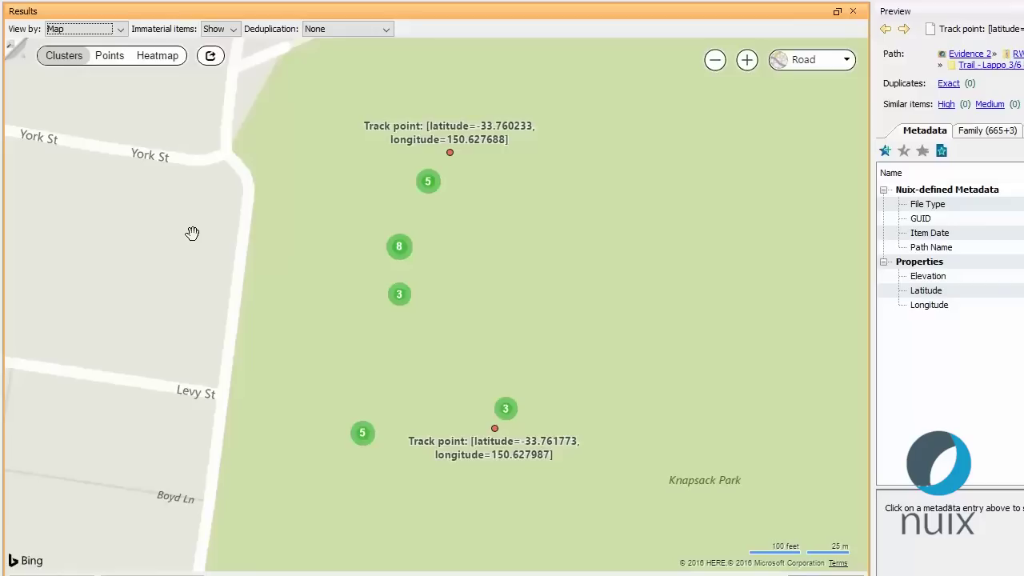
scroll(192, 233, down, 2)
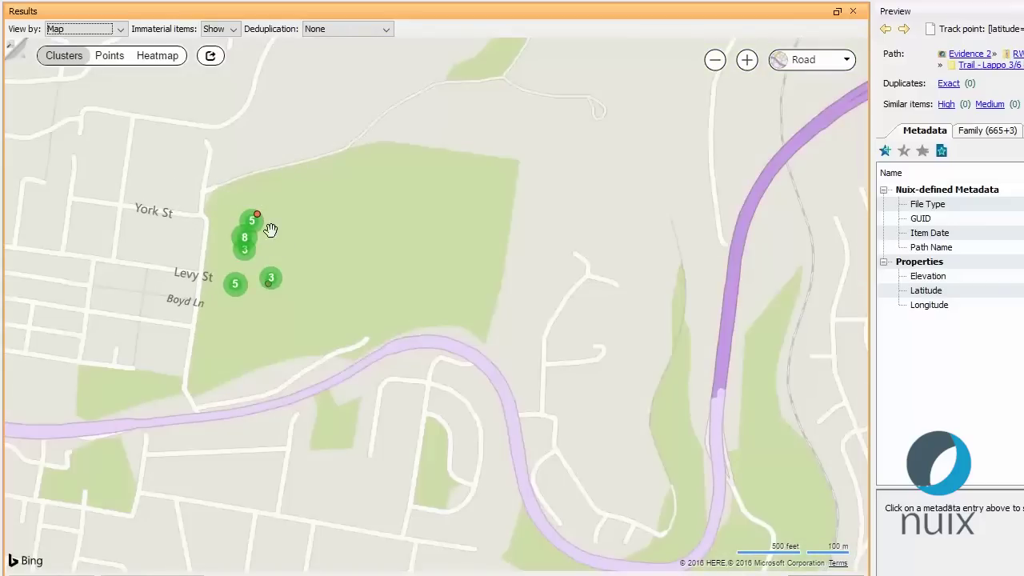
scroll(252, 227, up, 3)
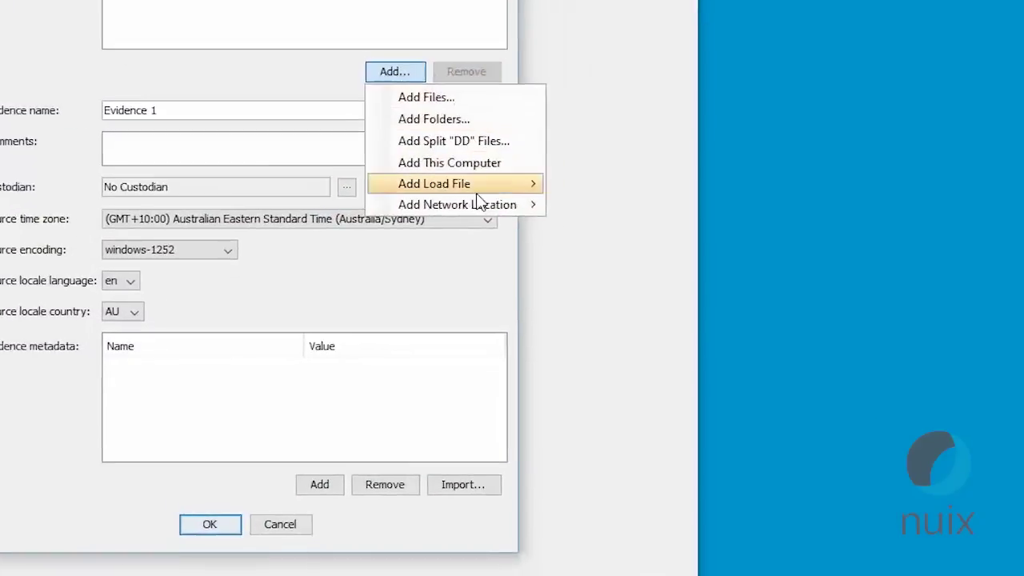
Step: Look over the network location sources that can be added as evidence, from mail stores to cloud accounts
mouse_move(475, 203)
click(570, 388)
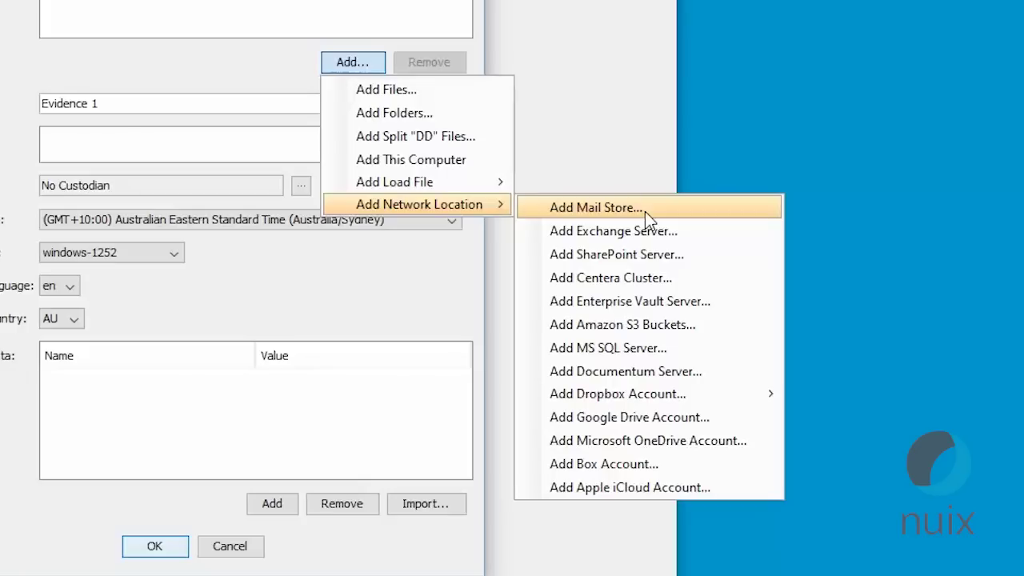
mouse_move(644, 398)
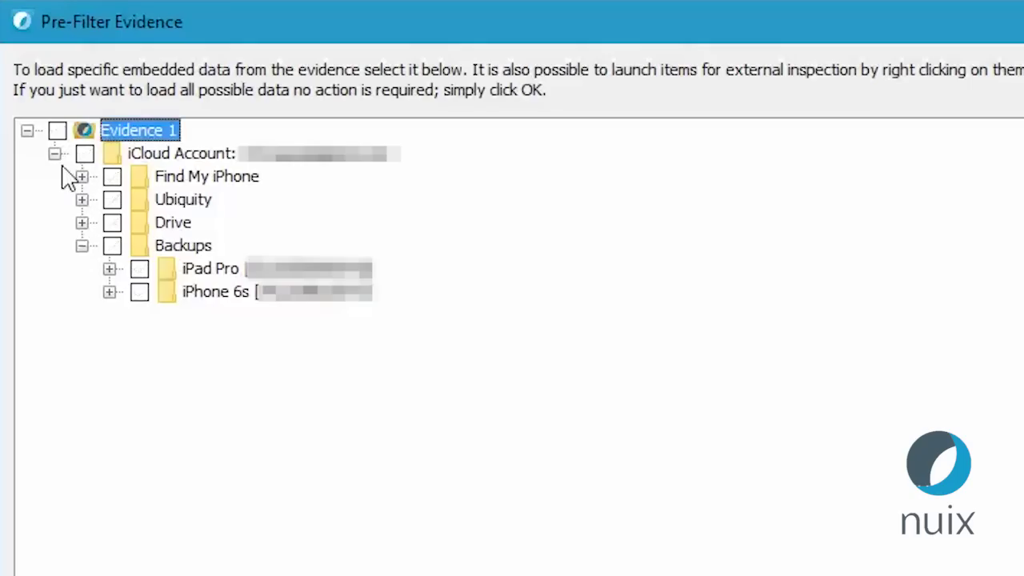
Step: Include the iPhone 6s backup from the iCloud account and deselect its 2016-11-18 snapshot
click(145, 295)
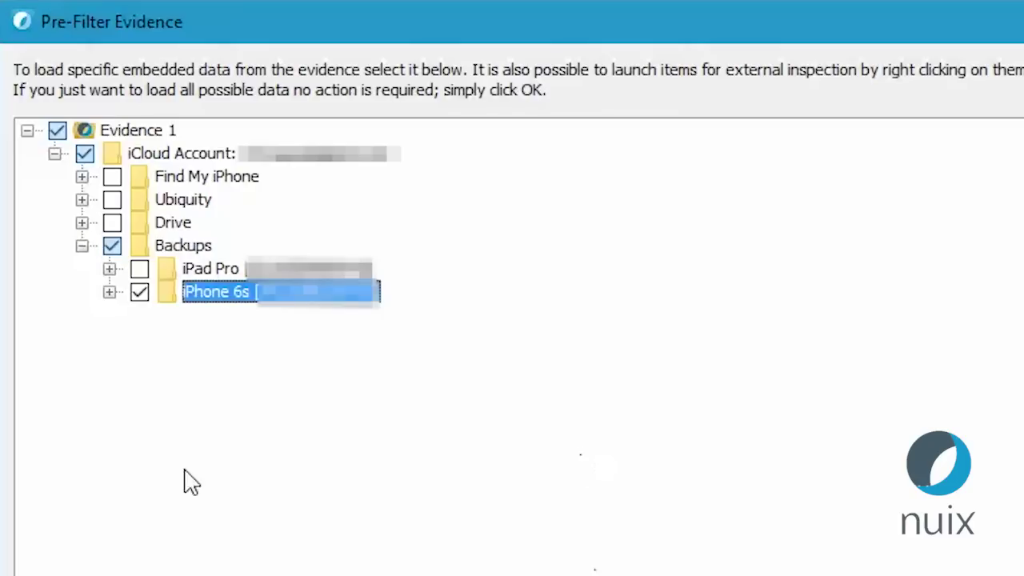
click(110, 292)
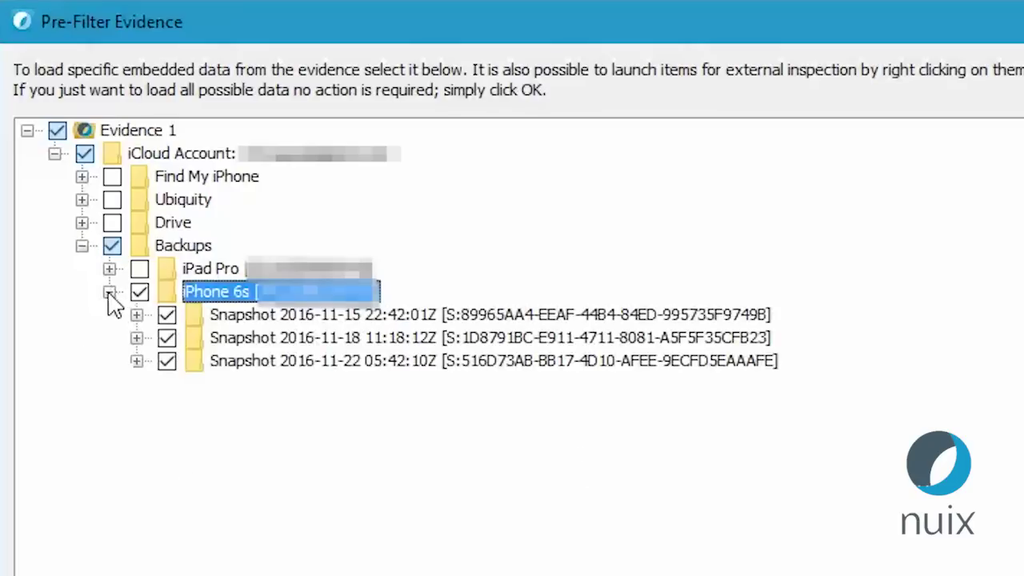
click(167, 340)
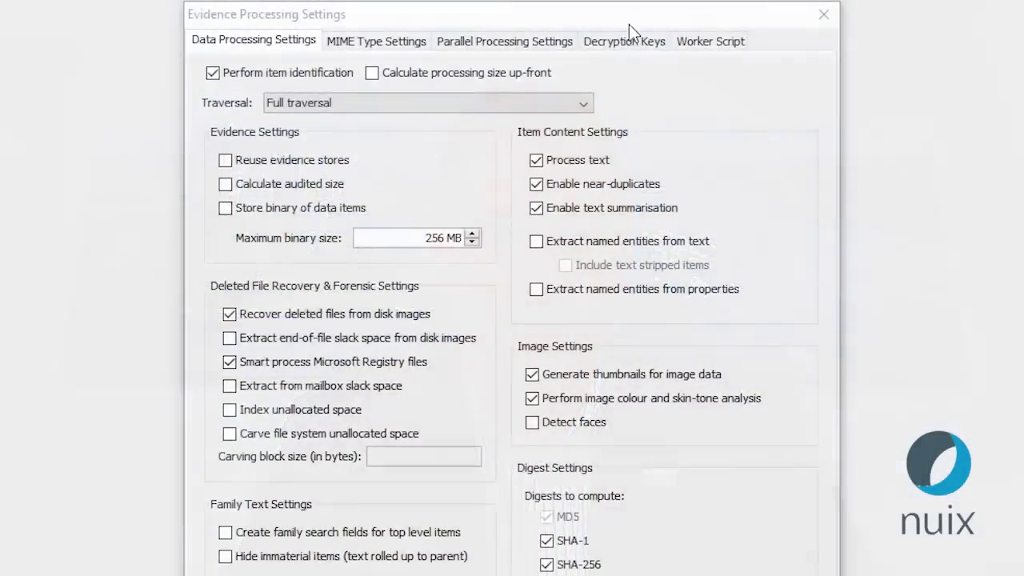
Step: Set the password discovery mode to word-list in the evidence processing decryption settings
click(637, 43)
click(391, 94)
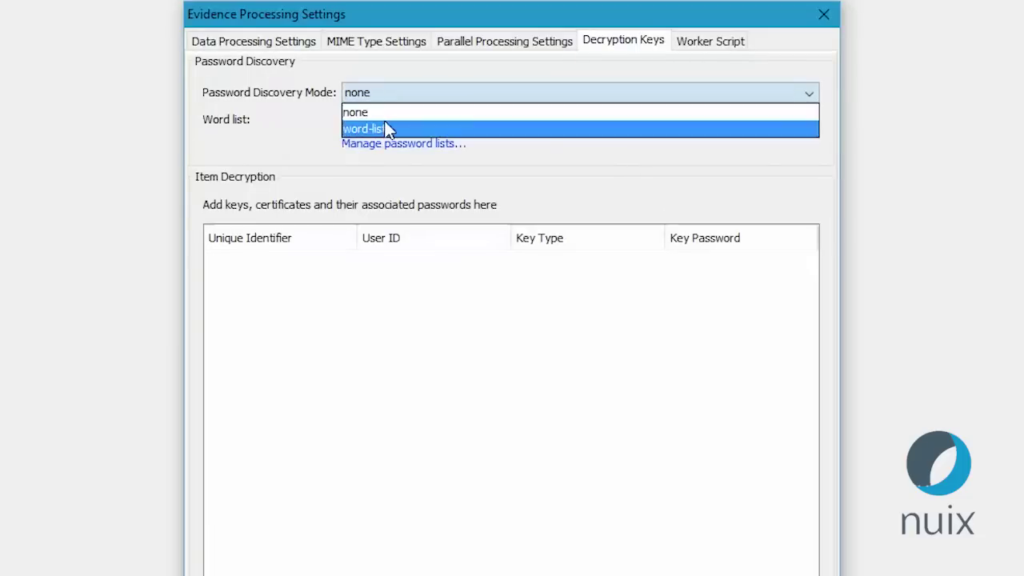
click(389, 129)
Step: Create a word list named "password list" in the password lists and add a password to it
click(391, 144)
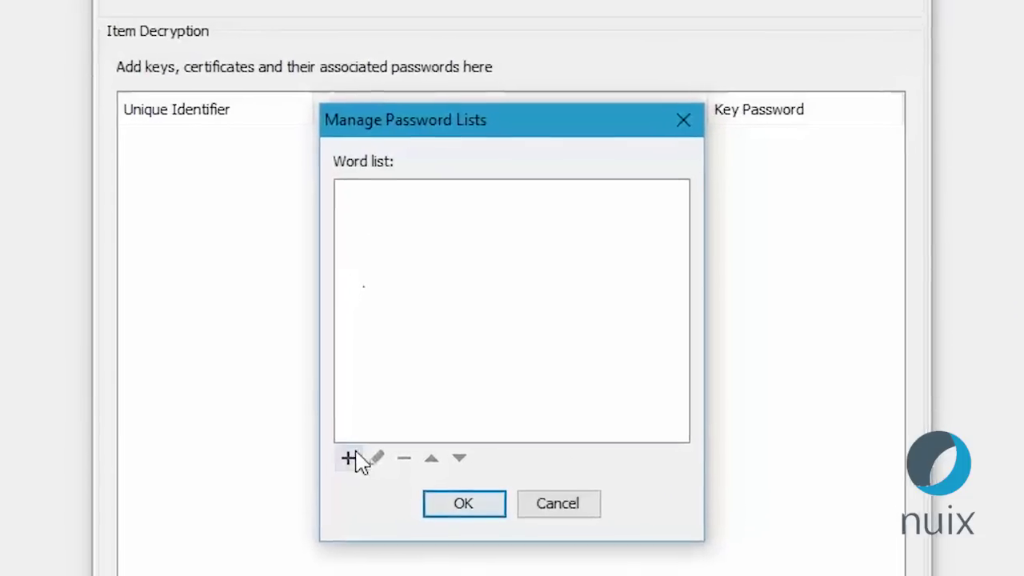
click(357, 457)
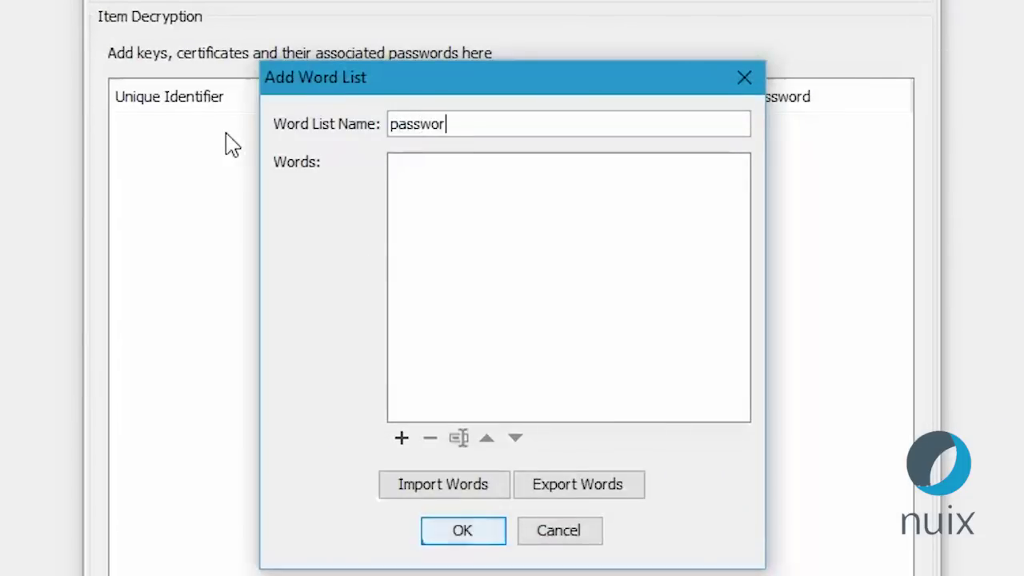
click(401, 437)
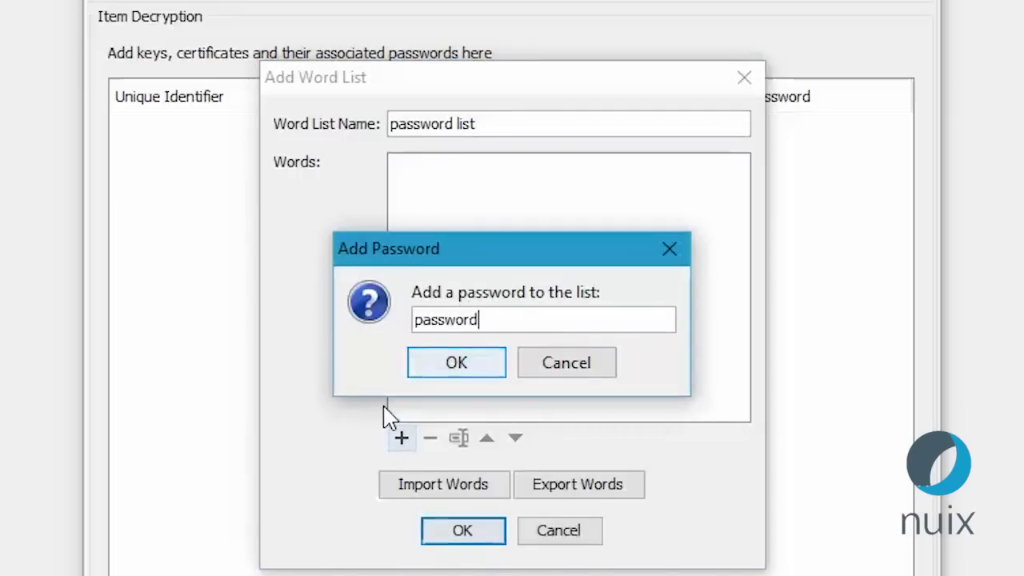
key(Return)
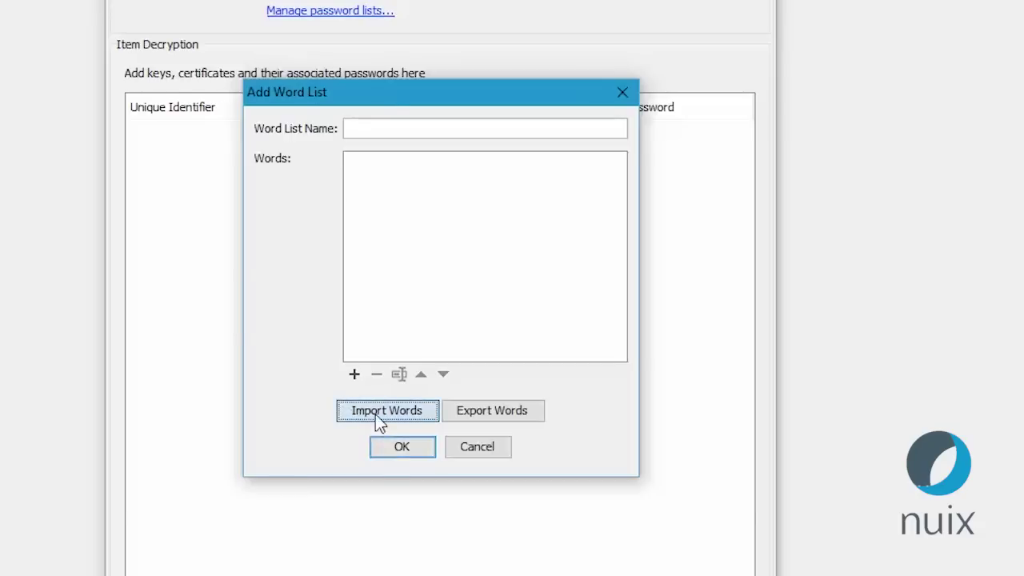
Step: Import 10k_most_common.txt from the Password Lists folder into the new word list and look through its words
click(380, 412)
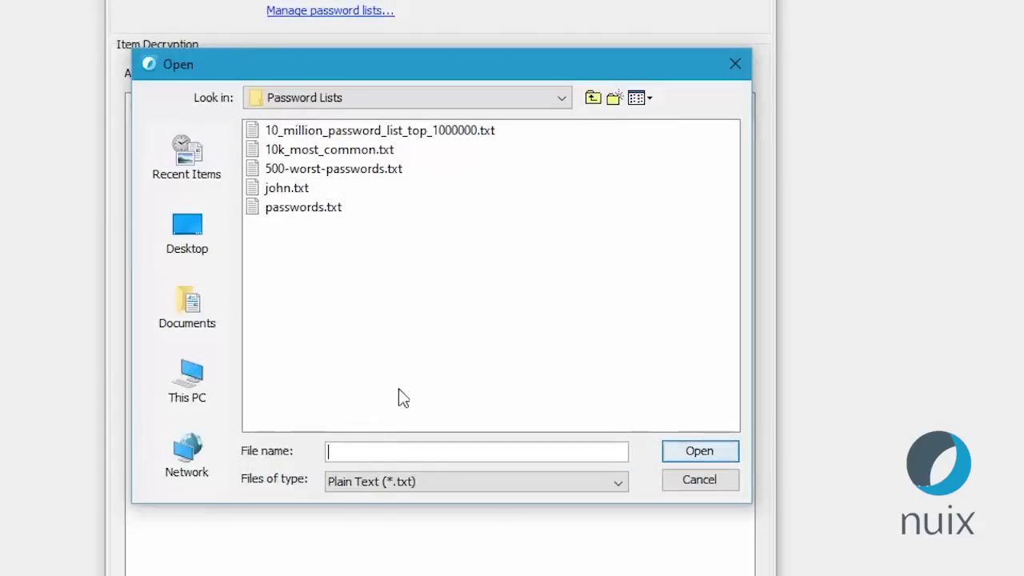
click(377, 152)
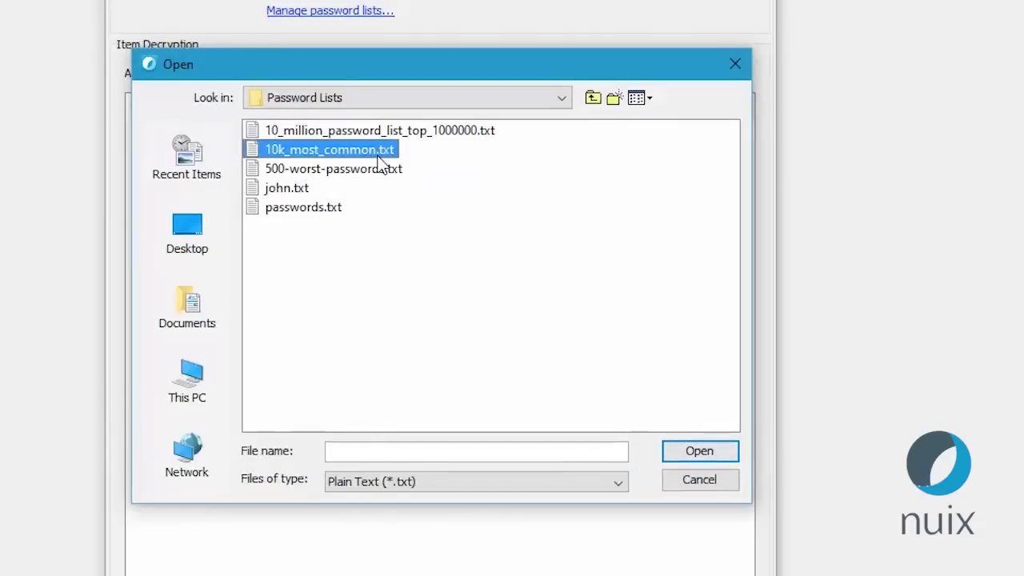
click(694, 452)
click(452, 311)
scroll(488, 222, down, 6)
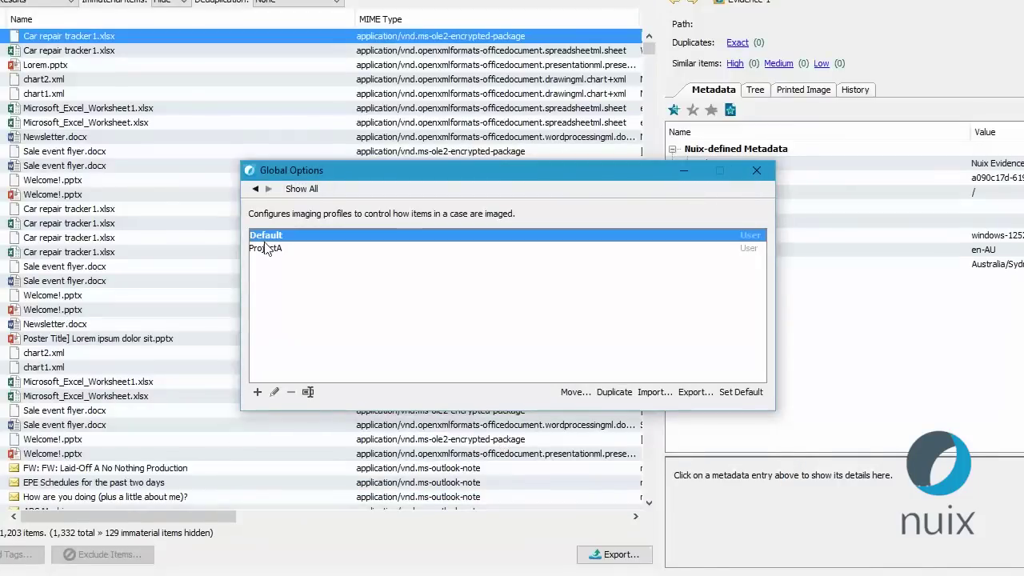
Step: Open the ProjectA imaging profile from the global imaging profile options
double_click(263, 248)
click(284, 247)
double_click(284, 247)
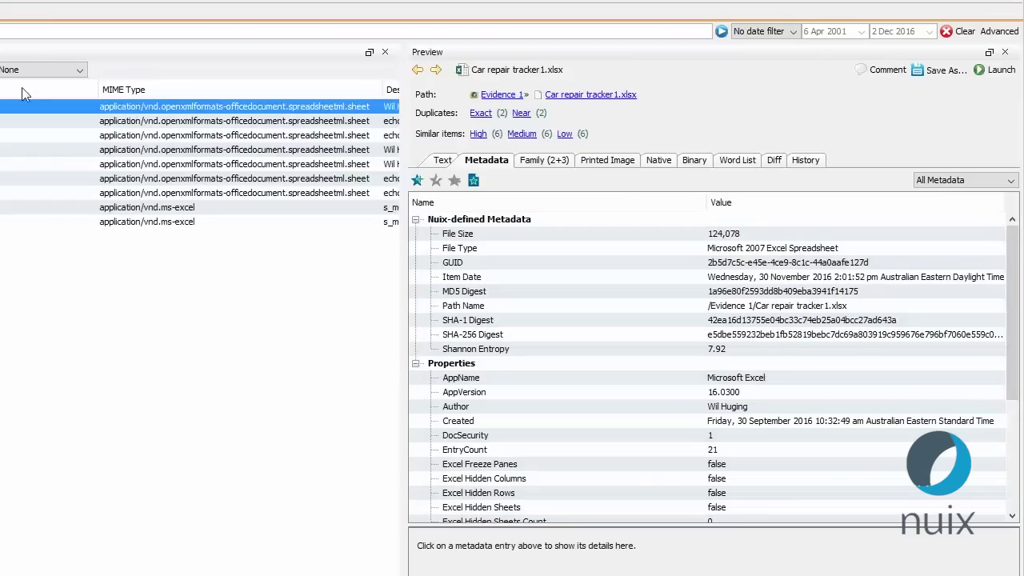
Step: Regenerate the printed image of Car repair tracker1.xlsx as a new PDF and view the result
click(607, 160)
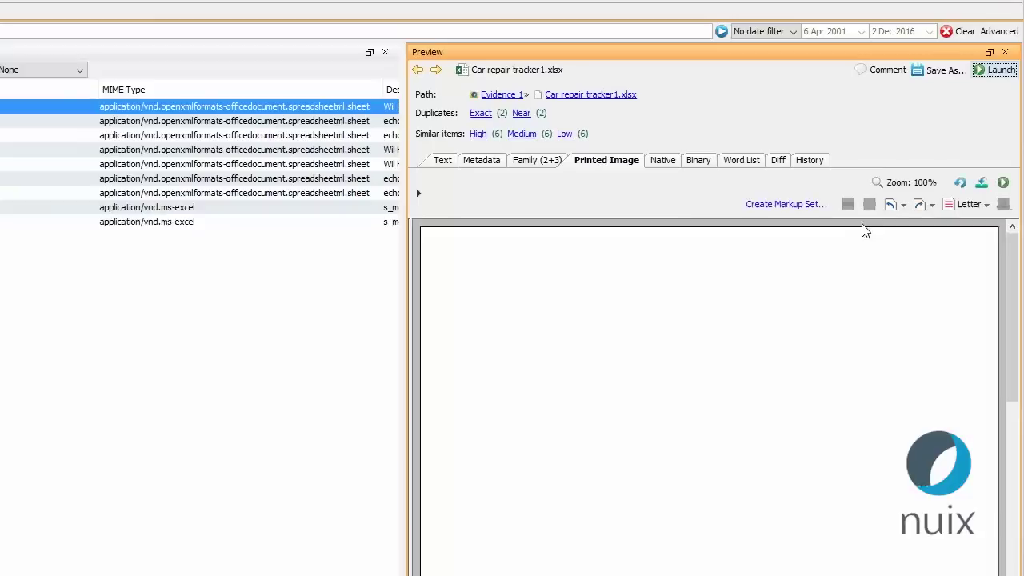
click(959, 183)
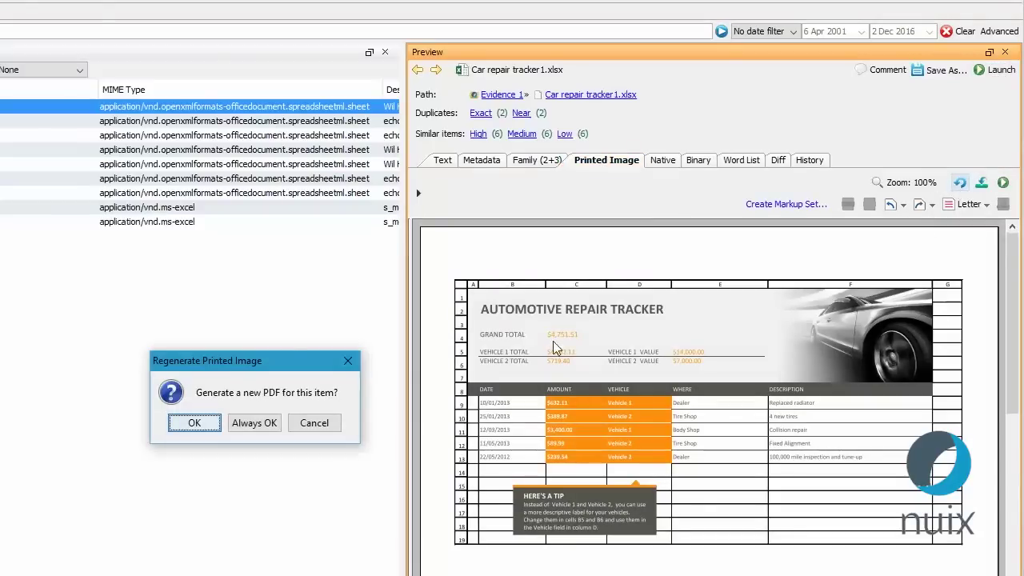
click(195, 422)
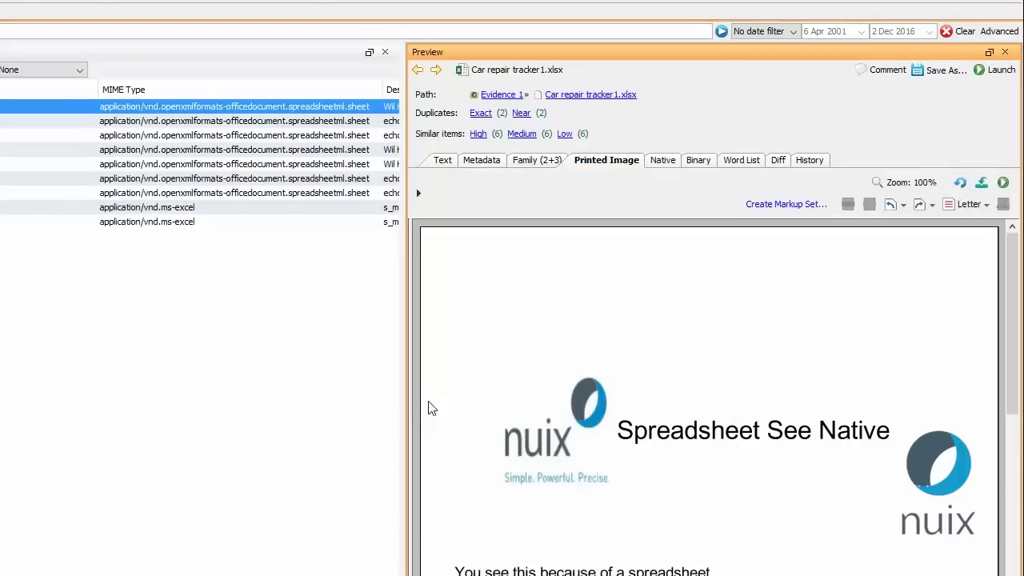
scroll(820, 476, down, 5)
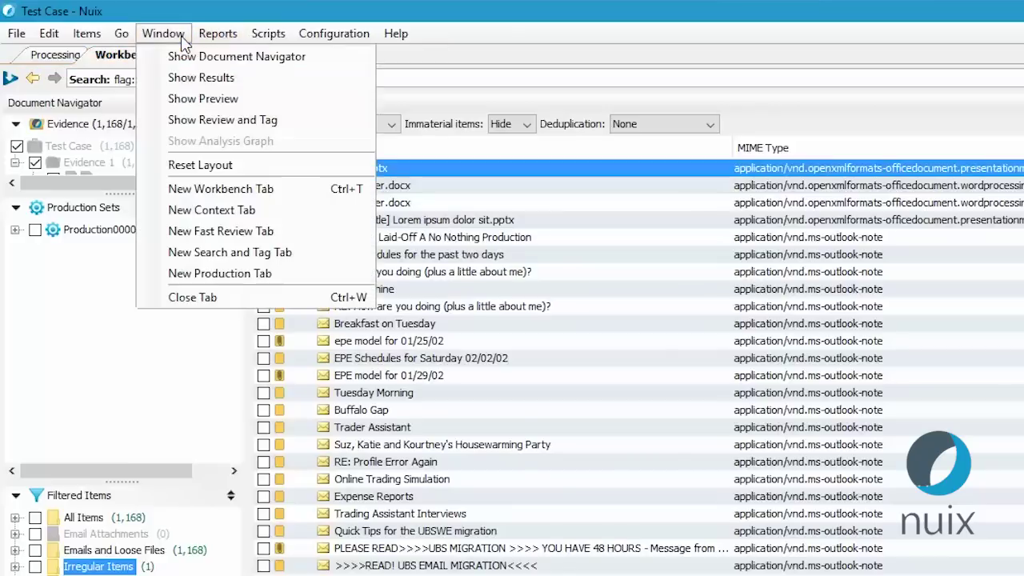
Step: Open a new production workspace and widen its preparation area to show the printed image and numbering settings
click(220, 273)
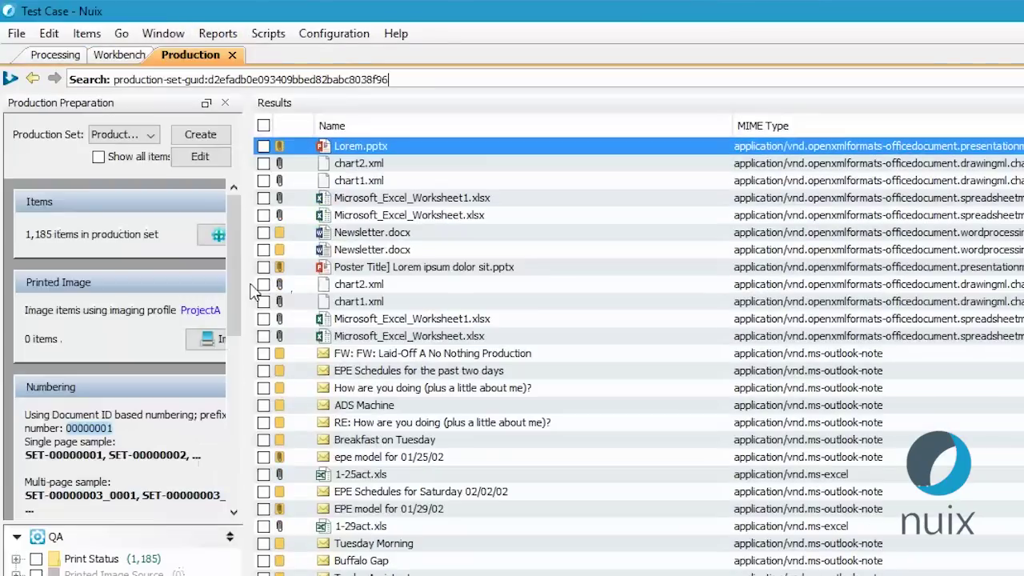
drag(246, 284, 482, 292)
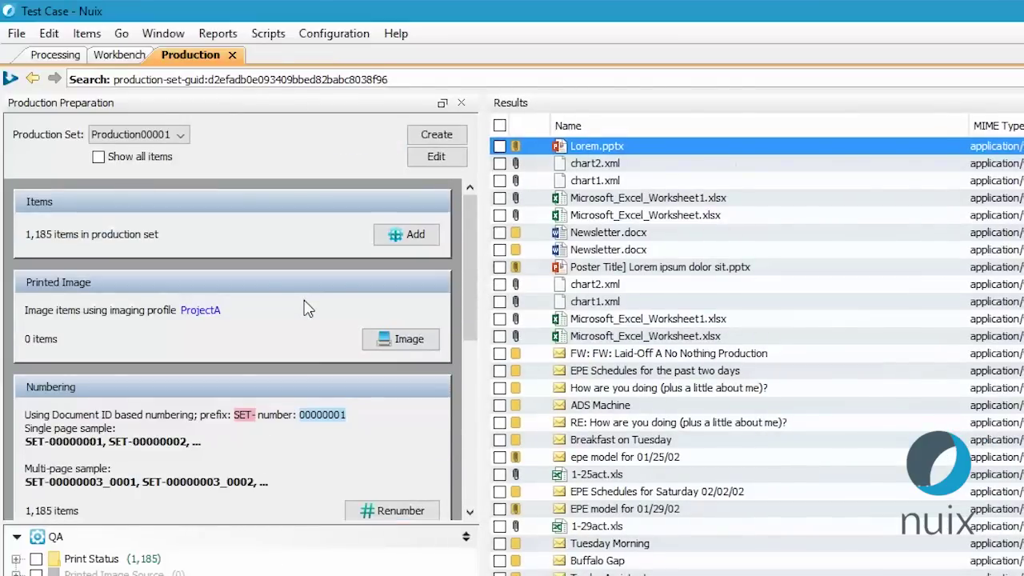
scroll(308, 309, down, 1)
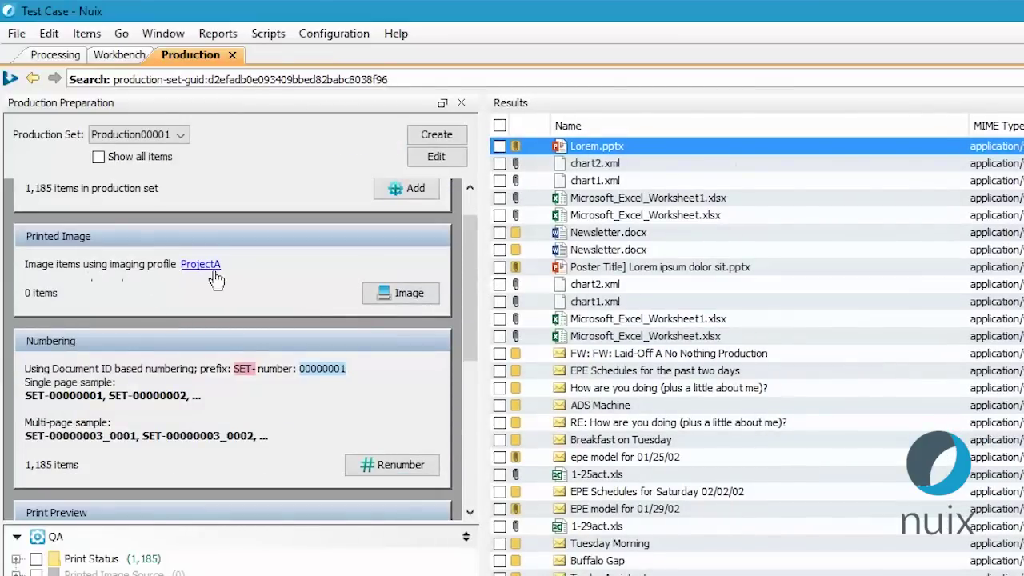
Step: Start printing images for the production set's items that have no printed image, using the ProjectA imaging profile
click(406, 303)
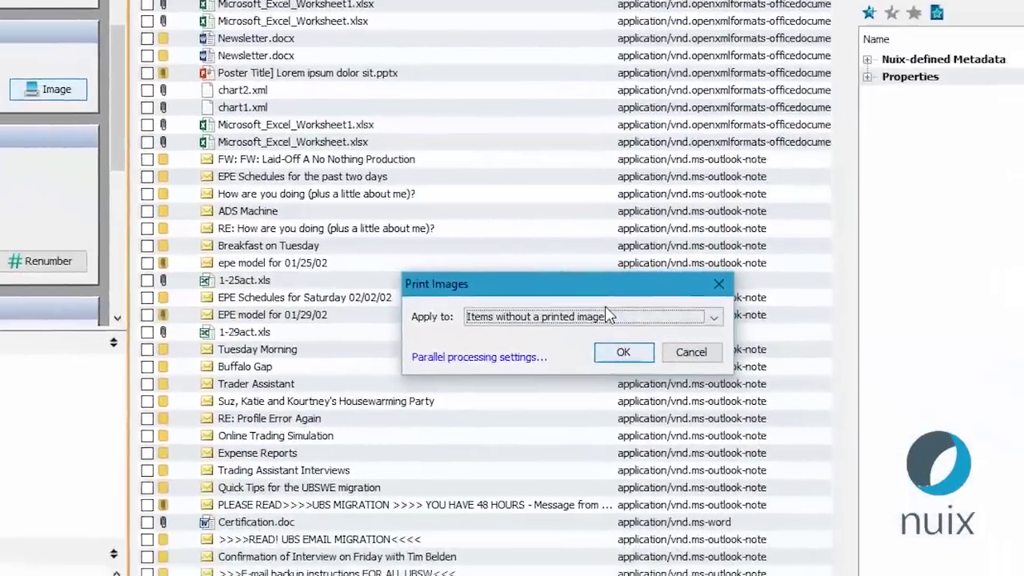
click(950, 511)
click(540, 333)
click(562, 324)
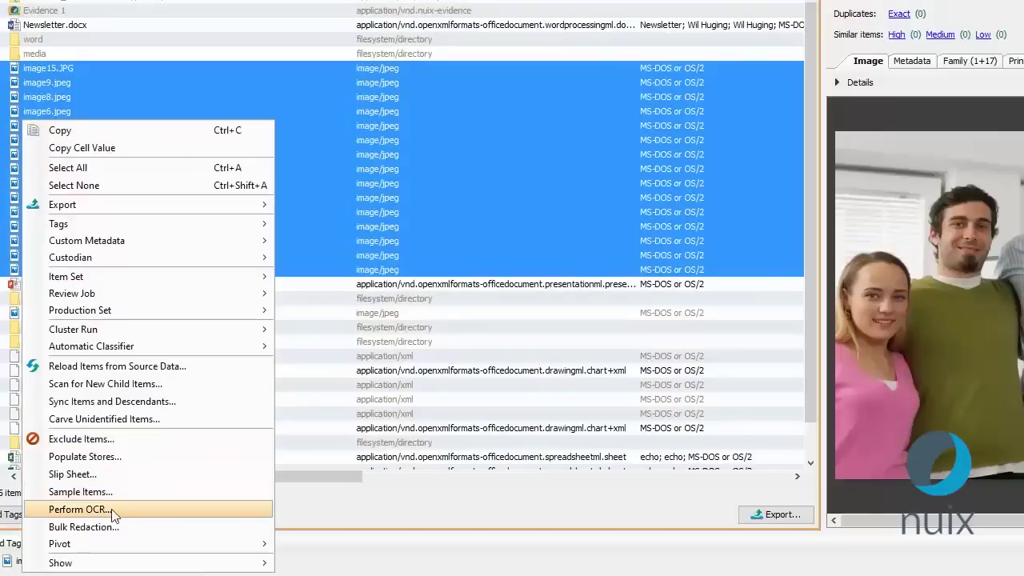
Step: Start OCR on the selected JPEG images from Newsletter.docx
click(112, 512)
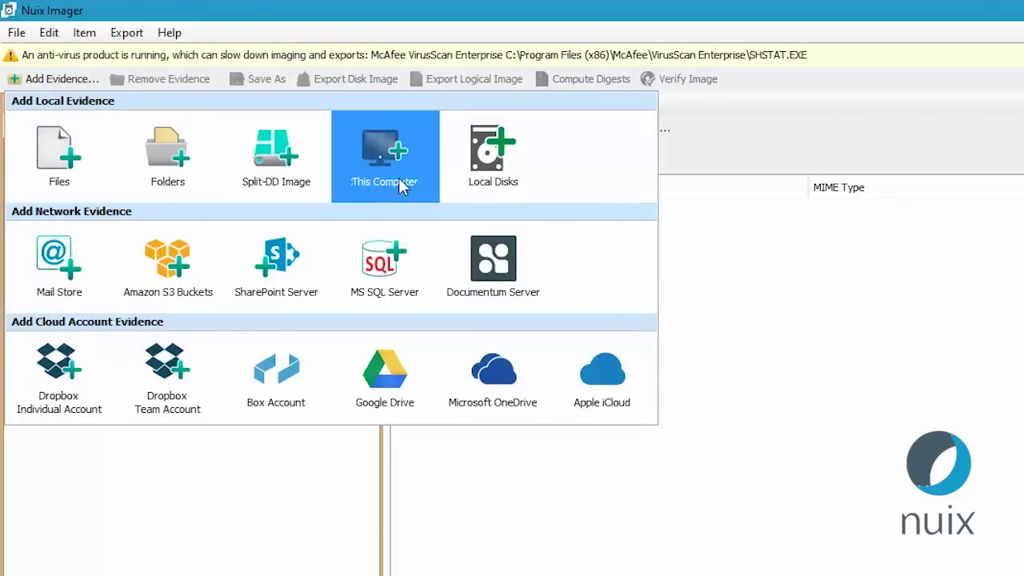
Step: In Nuix Imager, add this computer as local evidence and expand its physical and logical drives
click(399, 179)
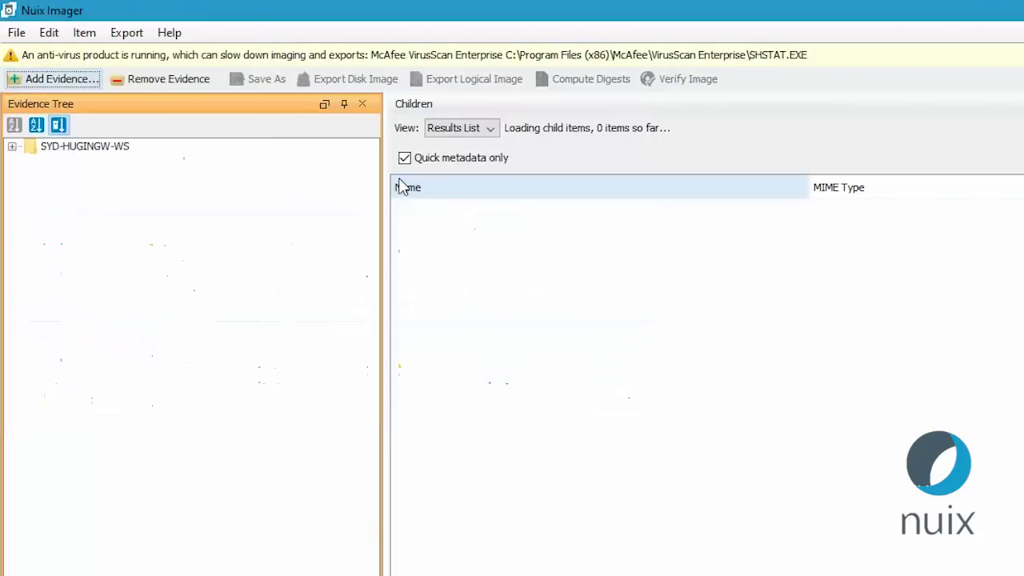
click(11, 147)
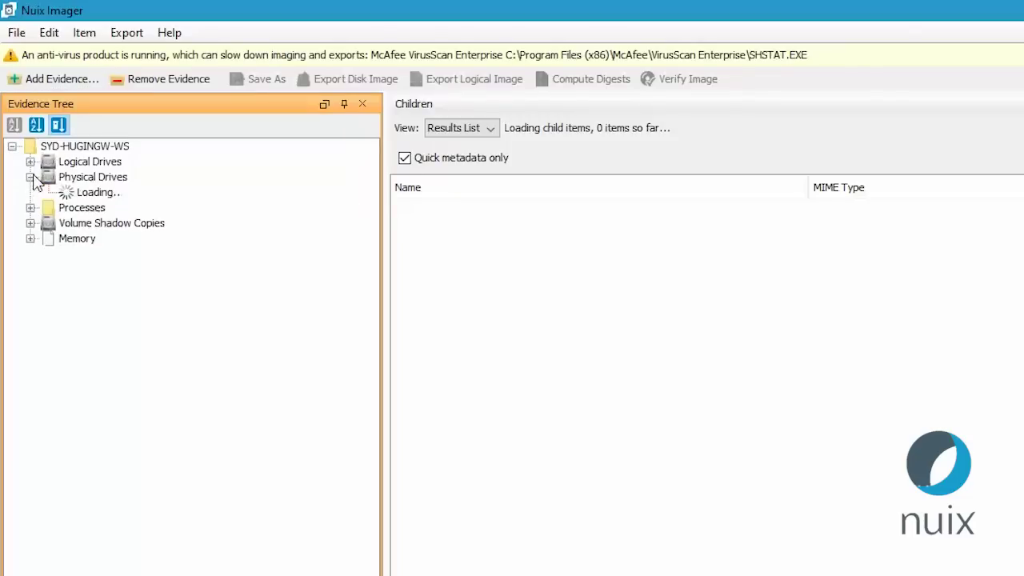
click(29, 161)
Step: Expand the G: drive's USBDRIVE volume and list the contents of its file system root
click(86, 208)
click(49, 208)
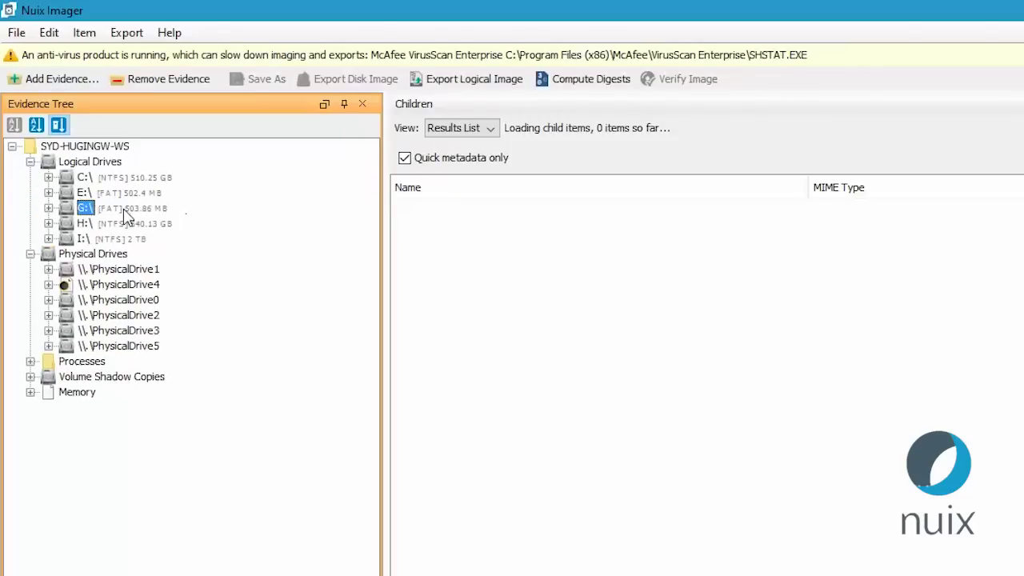
click(66, 223)
click(124, 238)
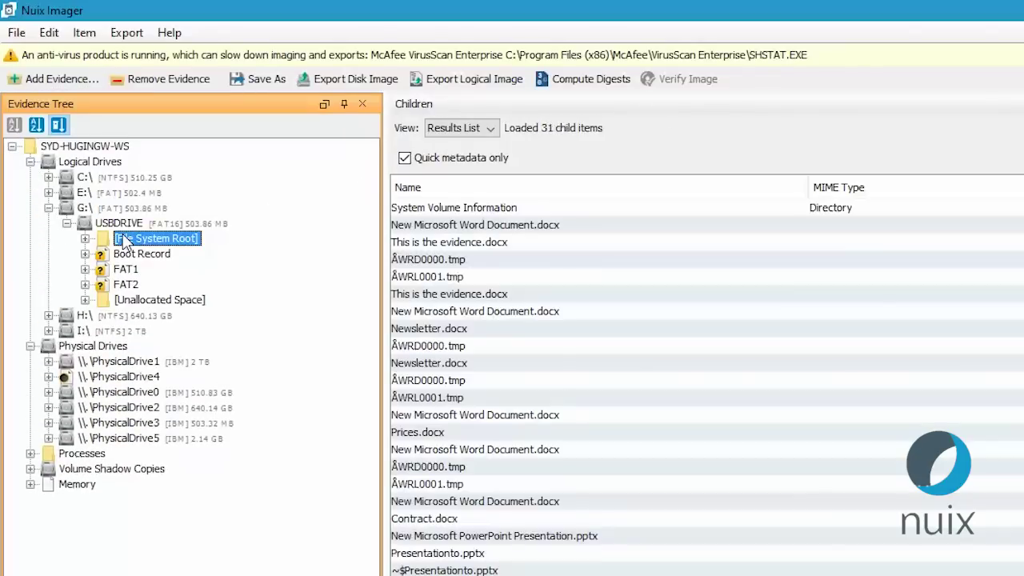